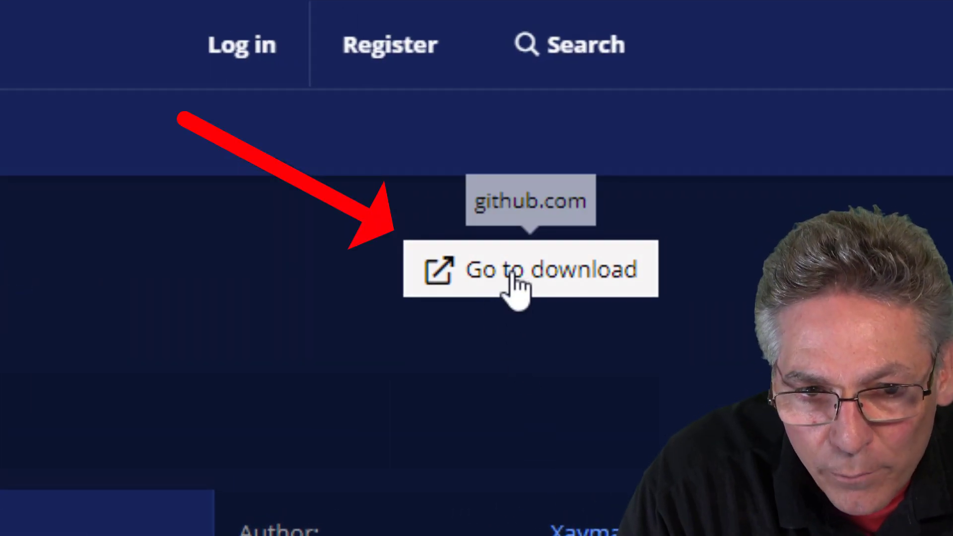
# Go to the StreamFX plugin's GitHub releases page and look through the latest release notes.
pyautogui.click(513, 281)
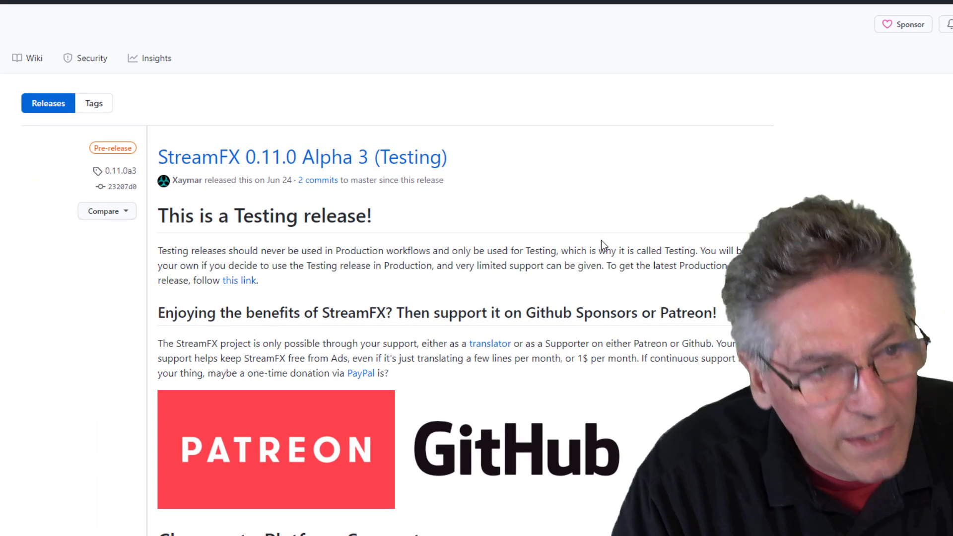
pyautogui.scroll(-20, 508, 211)
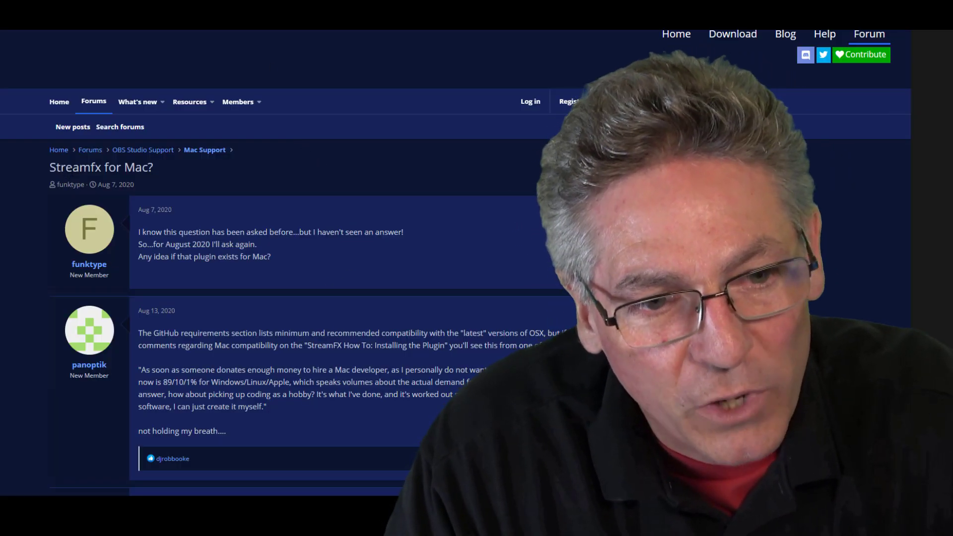
# Find the StreamFX for Mac post in the forum thread and start the slow speed download of StreamFX.zip.
pyautogui.scroll(-15, 223, 314)
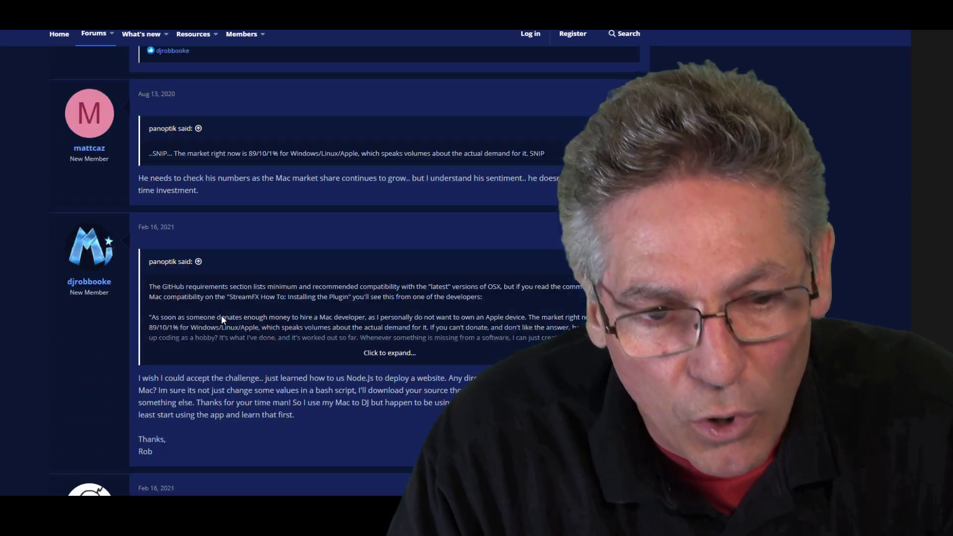
pyautogui.scroll(-5, 223, 317)
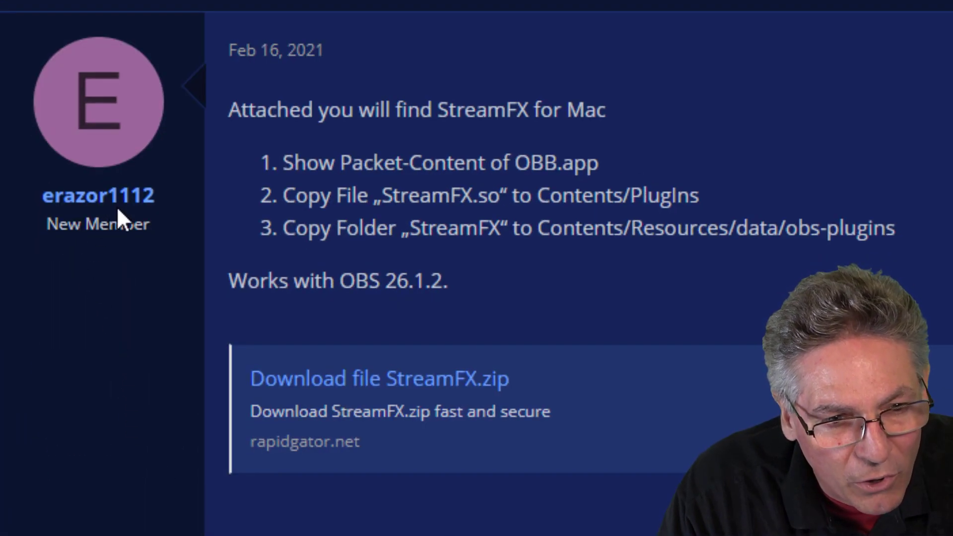
pyautogui.moveTo(137, 207)
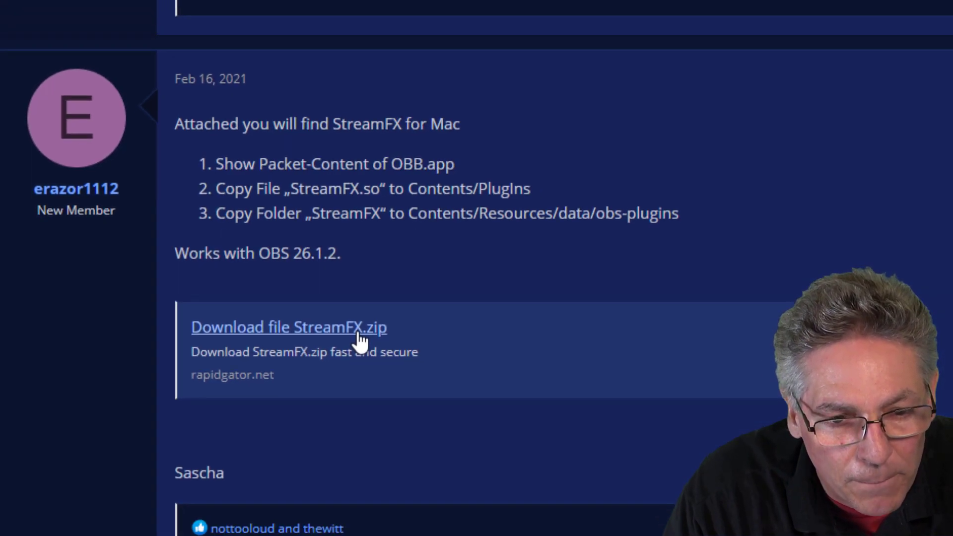
pyautogui.click(474, 392)
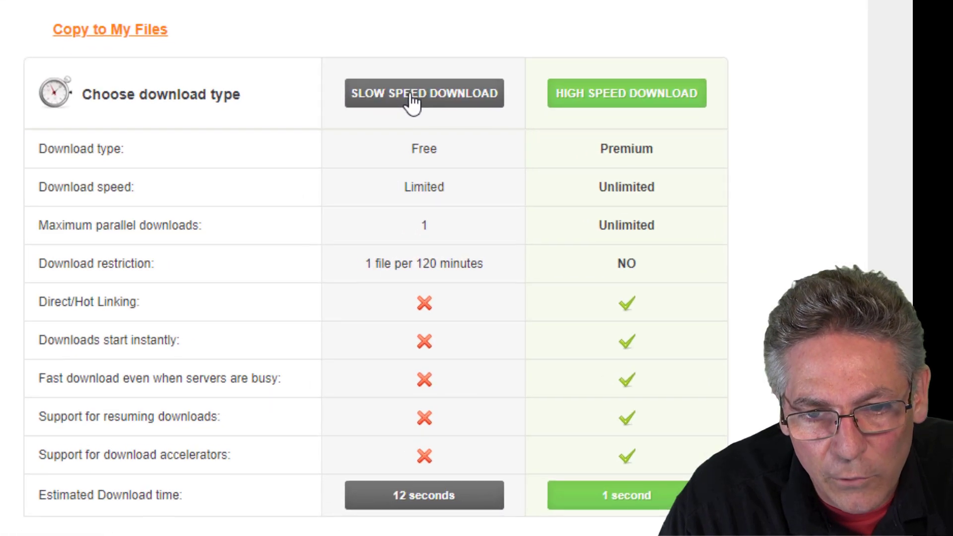
pyautogui.click(428, 94)
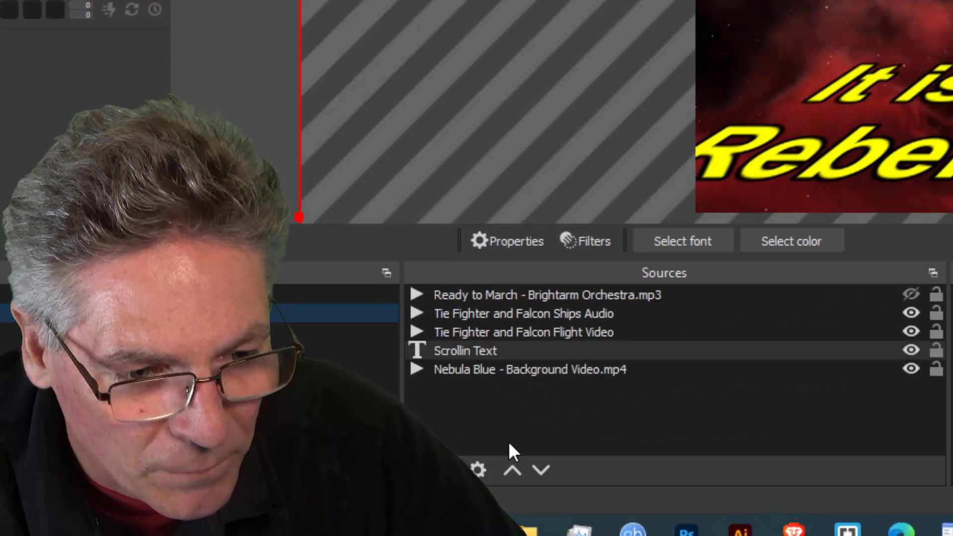
# Select the Nebula Blue - Background Video.mp4 source in the scene.
pyautogui.click(488, 371)
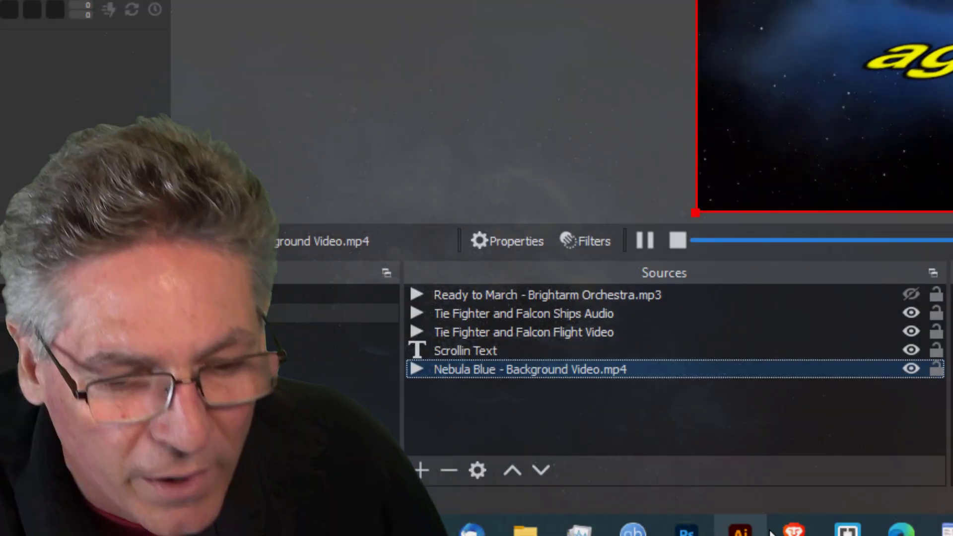
pyautogui.moveTo(794, 530)
pyautogui.click(823, 433)
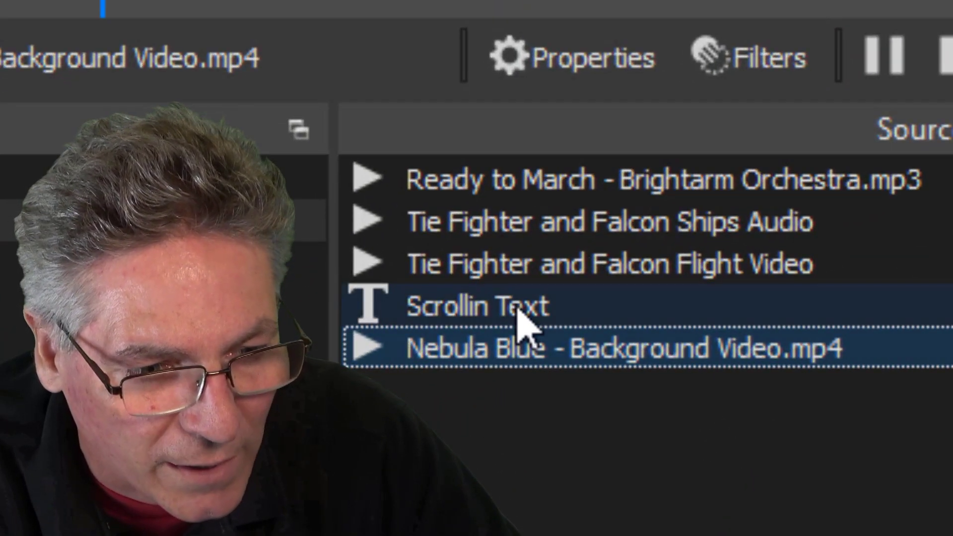
# Open the filters of the Scrollin Text source and turn off its 3D Transform and Scroll effects.
pyautogui.click(448, 348)
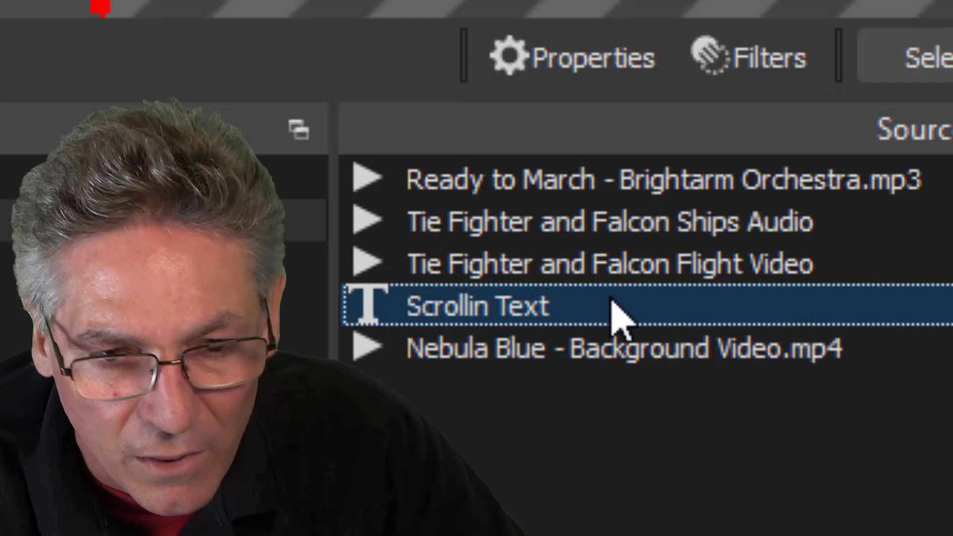
pyautogui.rightClick(518, 347)
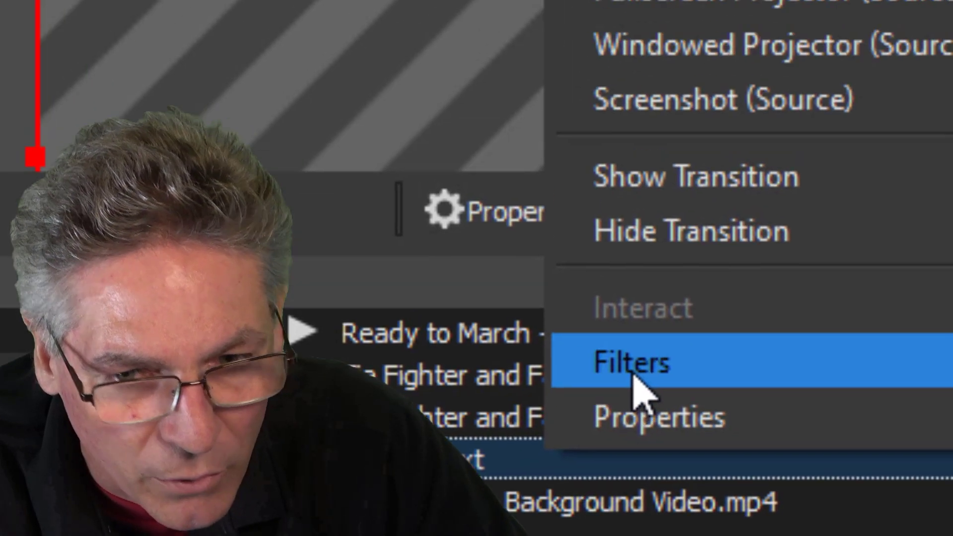
pyautogui.click(697, 210)
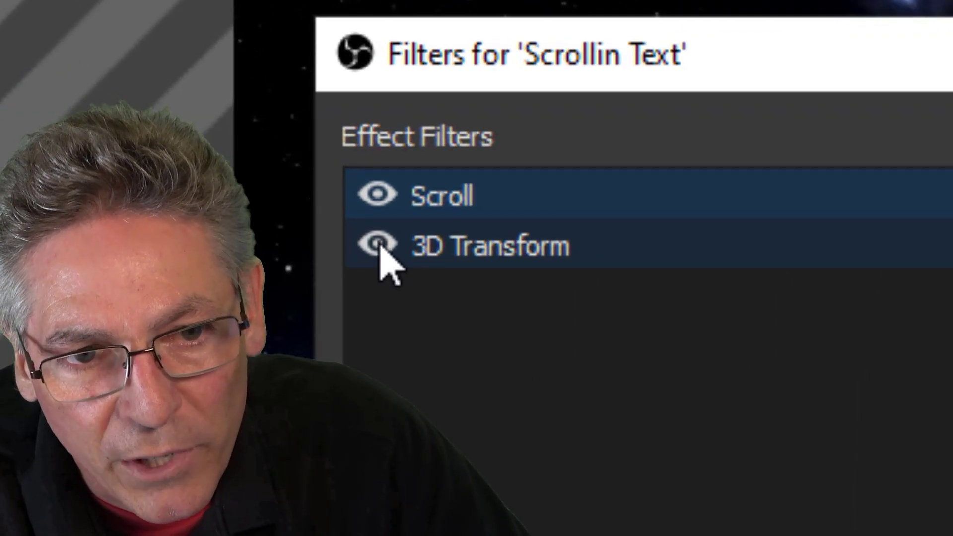
pyautogui.click(376, 245)
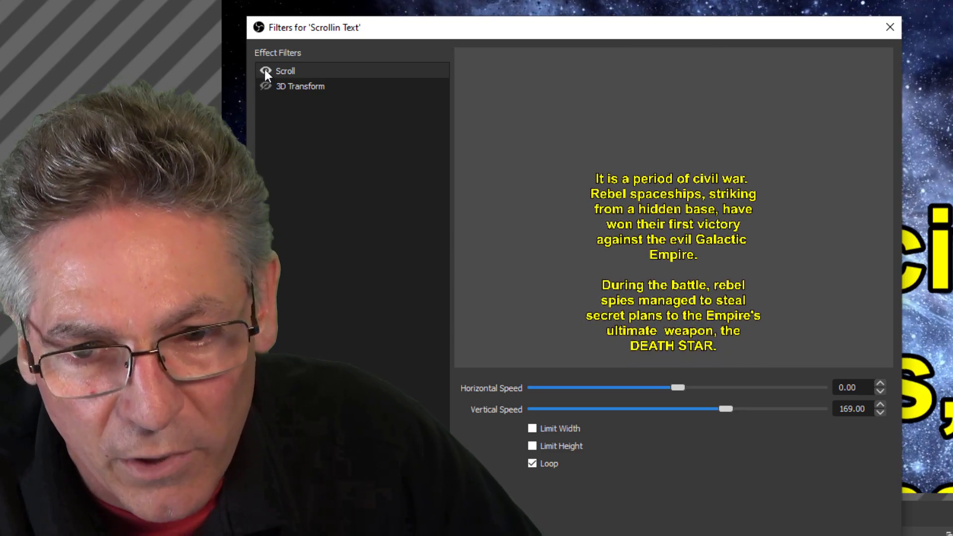
pyautogui.click(265, 70)
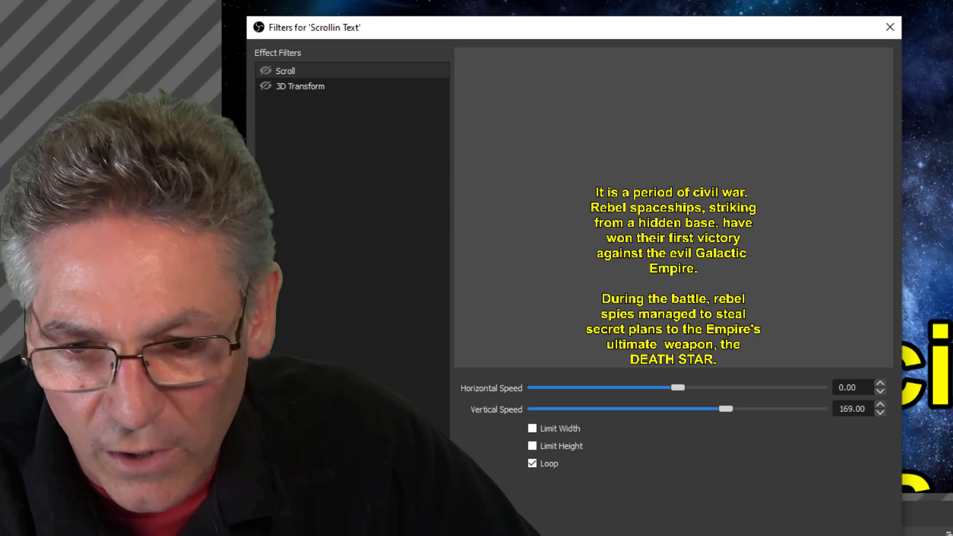
pyautogui.press('Escape')
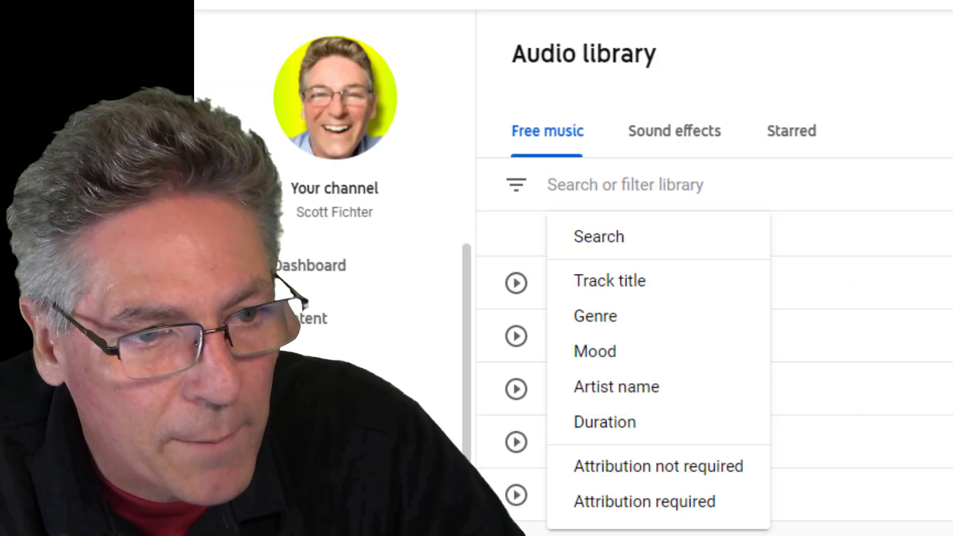
# Search the free music in the YouTube audio library for Star Wars.
pyautogui.click(913, 125)
pyautogui.click(554, 204)
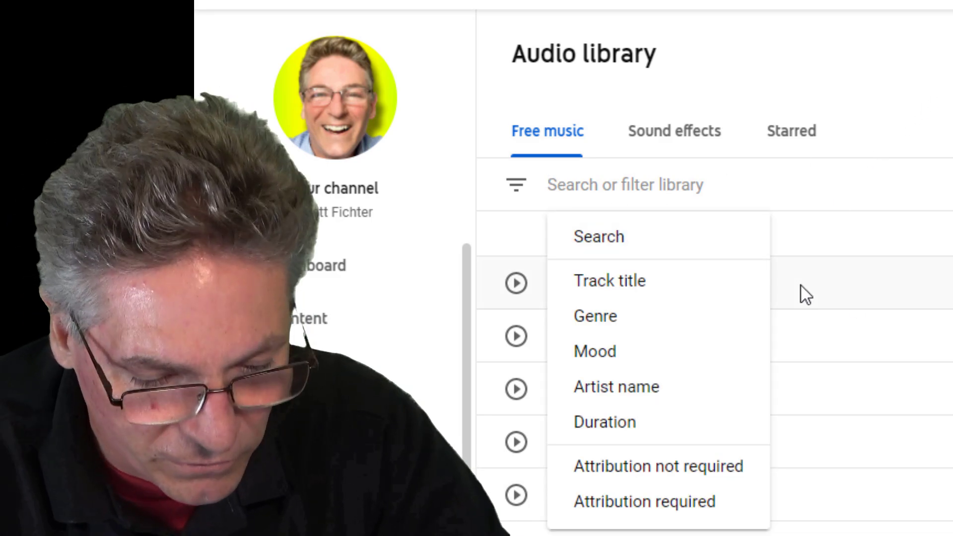
pyautogui.write('Star Wa')
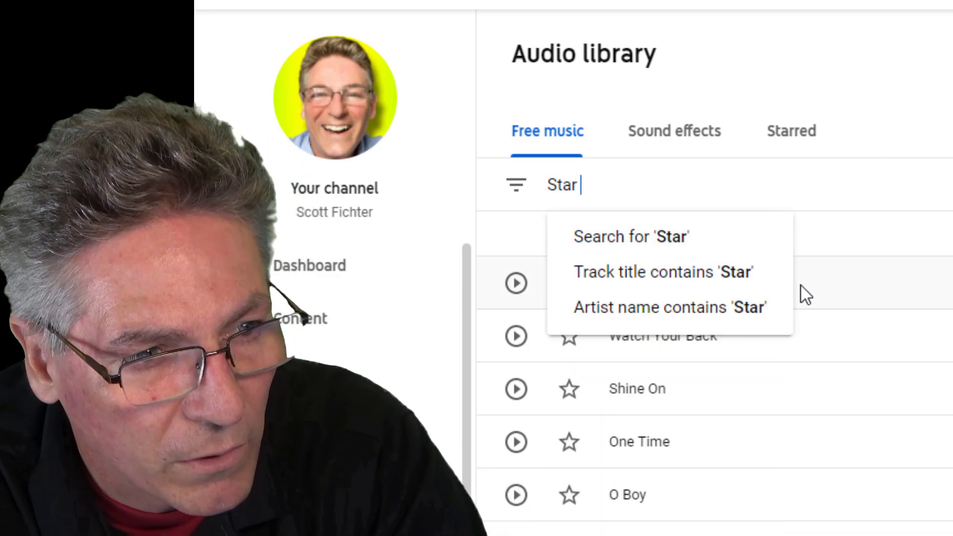
pyautogui.write('rs')
pyautogui.press('Return')
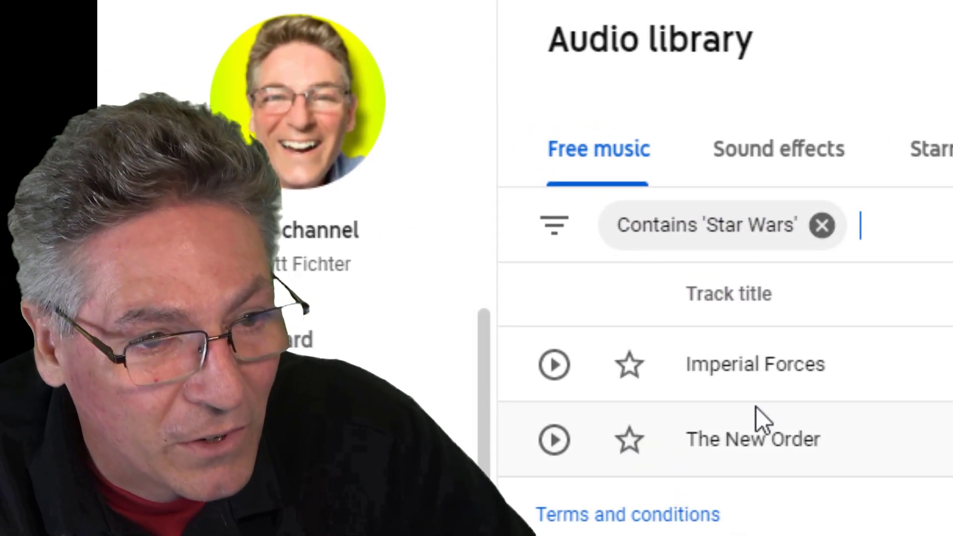
# Preview the tracks Imperial Forces and The New Order.
pyautogui.click(555, 366)
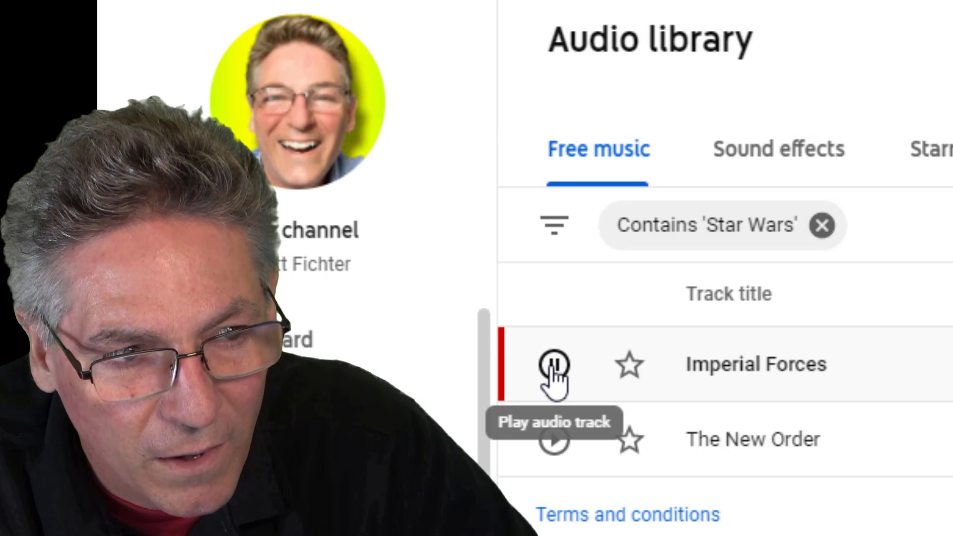
pyautogui.click(554, 365)
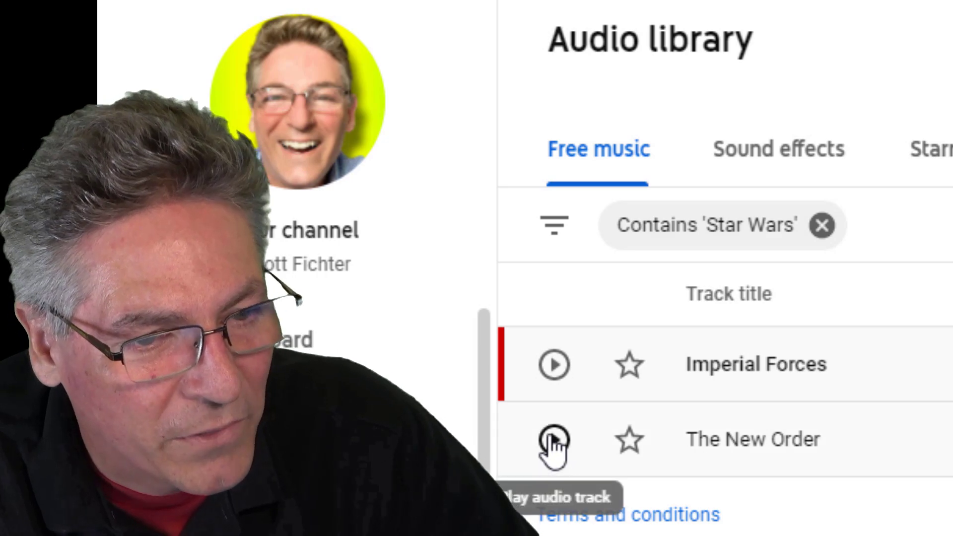
pyautogui.click(555, 440)
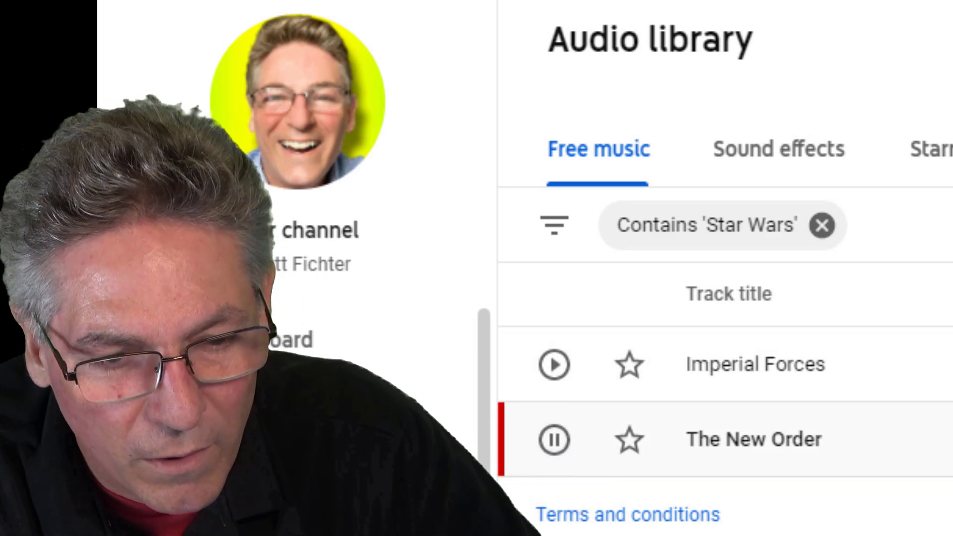
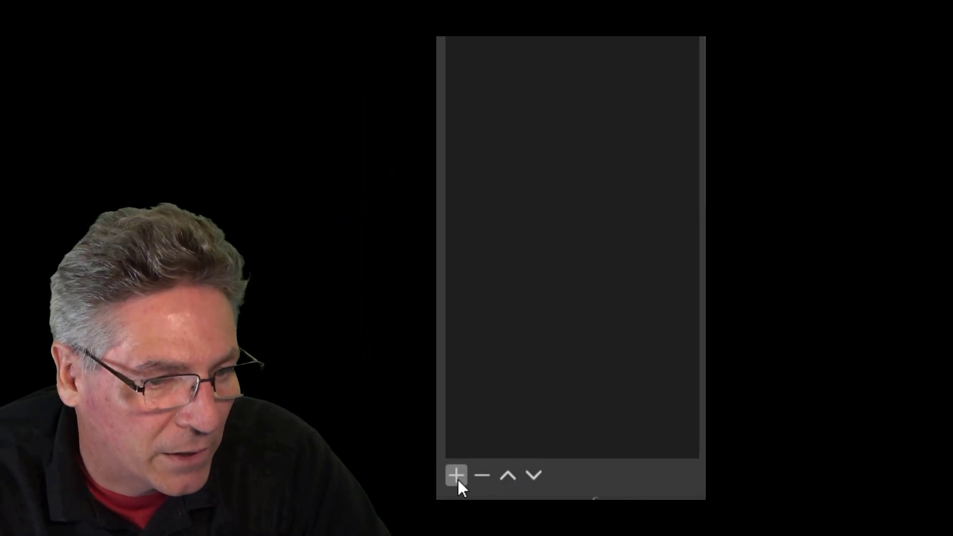
# Add a 3D Transform effect filter to the scrolling text and set its camera to Perspective.
pyautogui.click(458, 476)
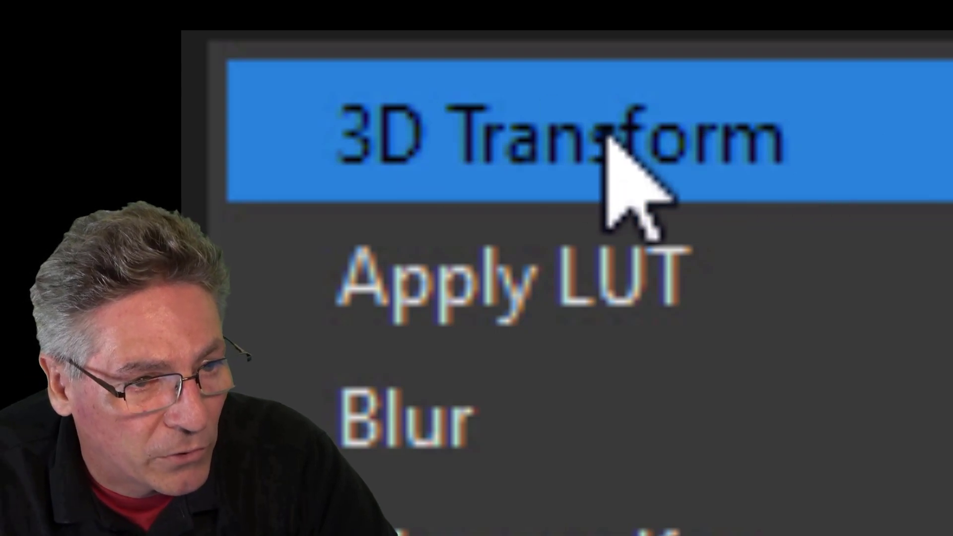
pyautogui.click(707, 148)
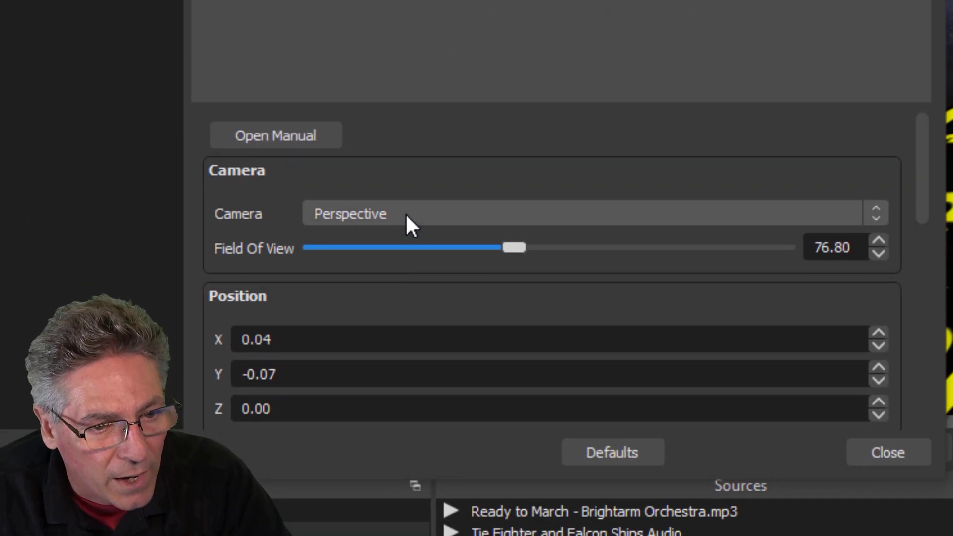
pyautogui.click(403, 218)
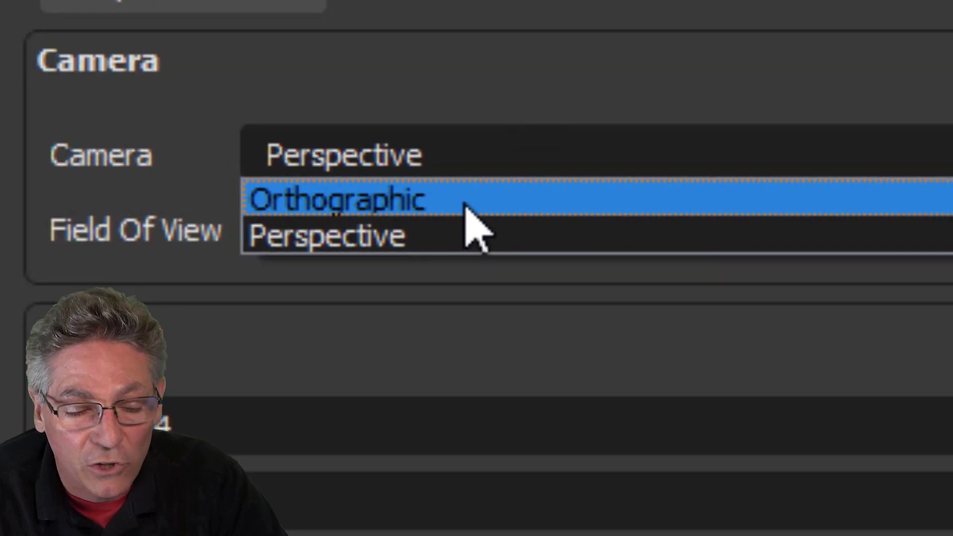
pyautogui.click(445, 232)
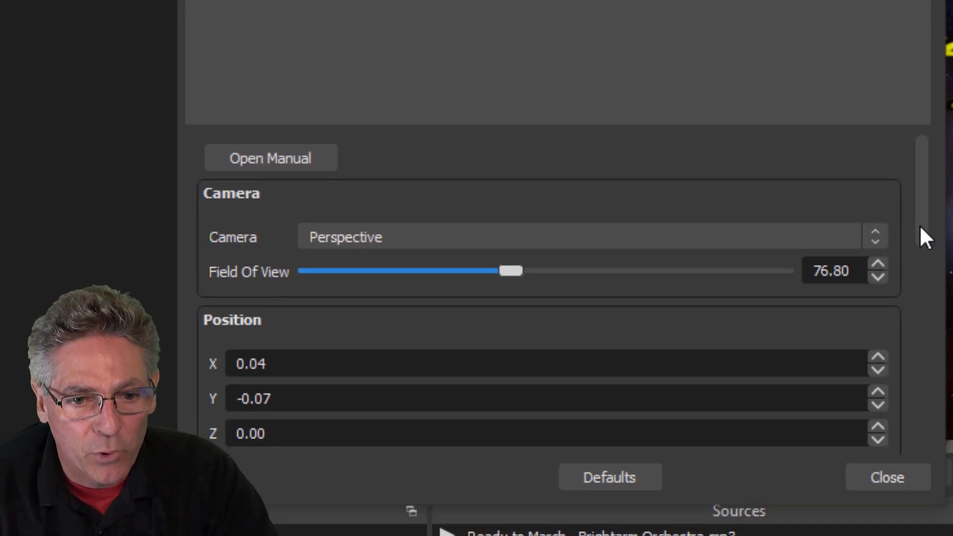
# Set the text's pitch rotation to about 78.59° and its scale to about 62.66% in X and 433.58% in Y.
pyautogui.moveTo(919, 224); pyautogui.dragTo(910, 321)
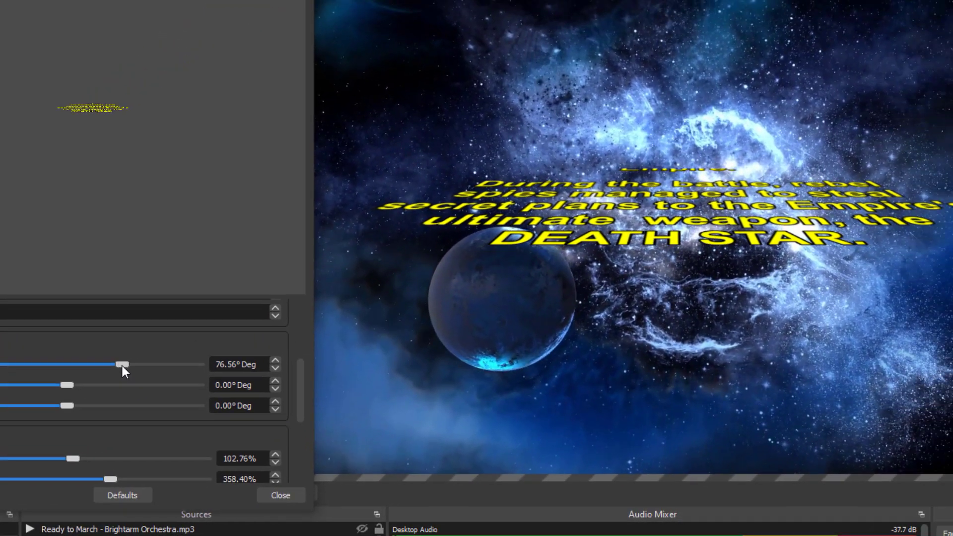
pyautogui.moveTo(122, 366)
pyautogui.mouseDown()
pyautogui.moveTo(114, 366)
pyautogui.moveTo(119, 376)
pyautogui.mouseUp()
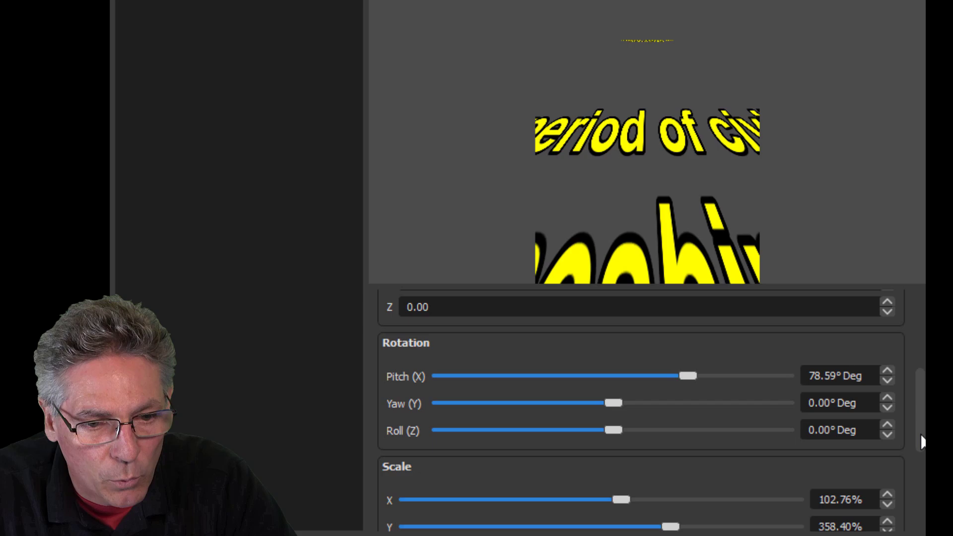
pyautogui.moveTo(921, 442); pyautogui.dragTo(920, 467)
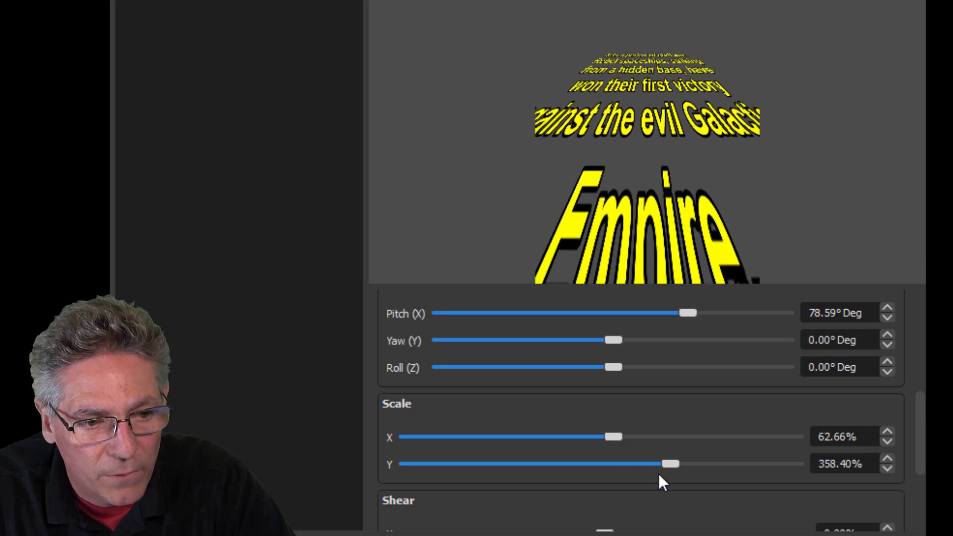
pyautogui.moveTo(653, 463); pyautogui.dragTo(776, 472)
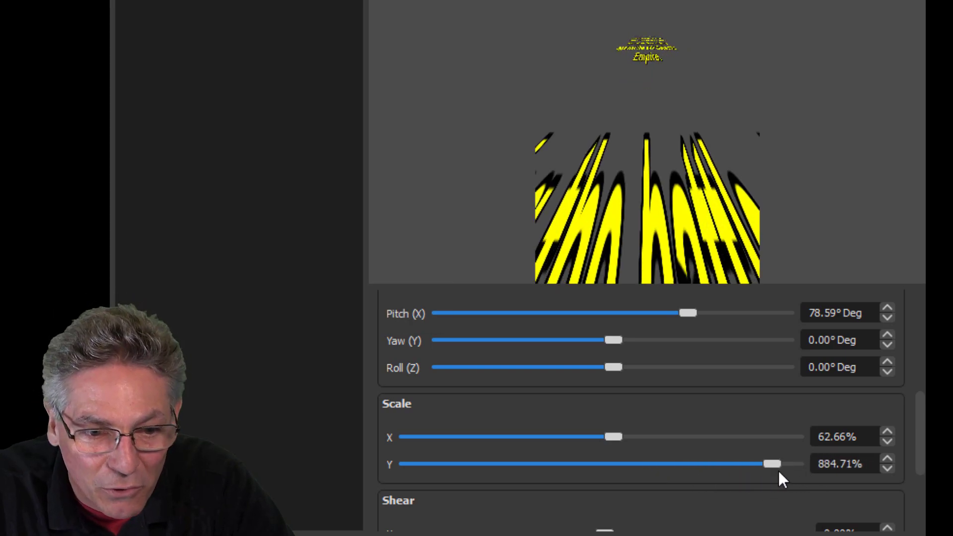
pyautogui.moveTo(693, 471); pyautogui.dragTo(669, 468)
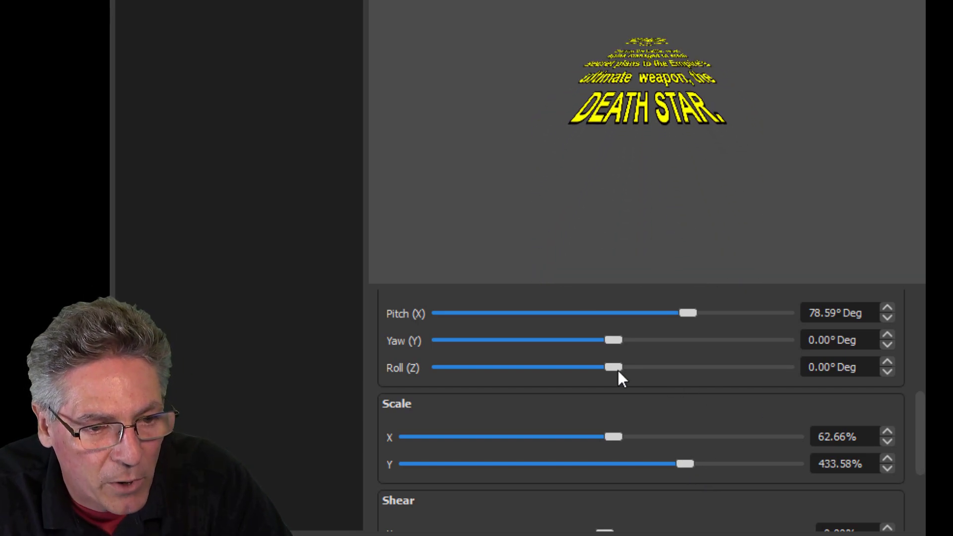
# Try rotating the text with a yaw of about 26.87° and a roll of about -46.14°.
pyautogui.moveTo(614, 341); pyautogui.dragTo(641, 341)
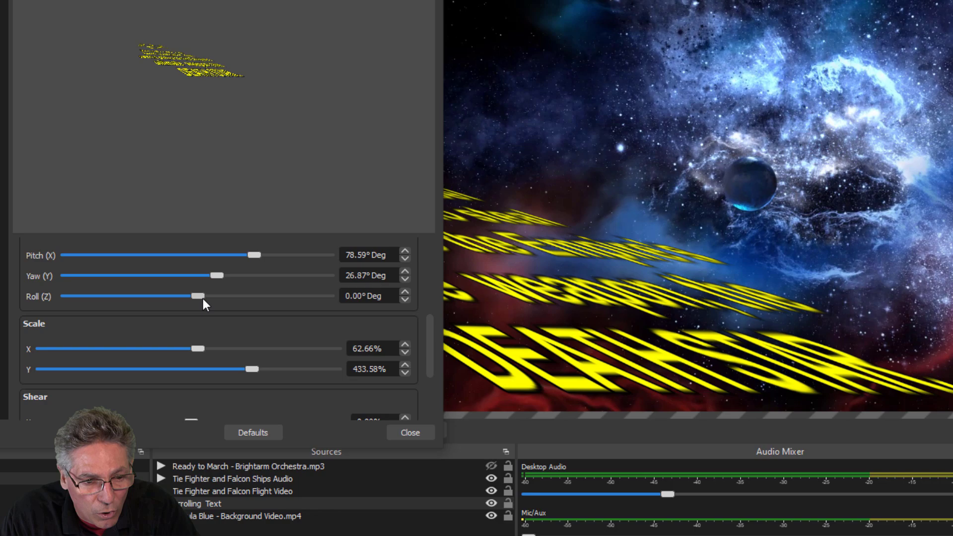
pyautogui.moveTo(203, 299); pyautogui.dragTo(169, 297)
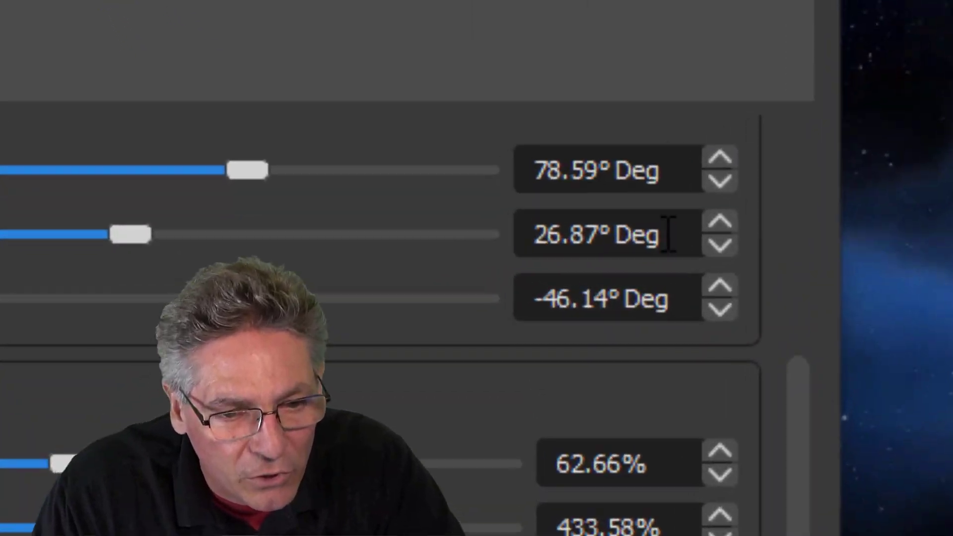
# Set the scrolling text's yaw and roll rotations both back to 0°.
pyautogui.moveTo(668, 235); pyautogui.dragTo(418, 248)
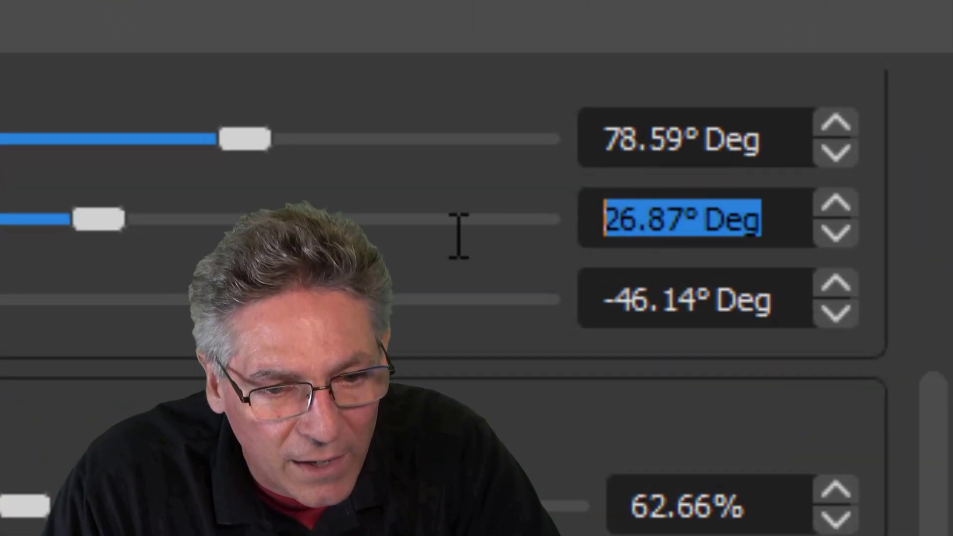
pyautogui.write('0')
pyautogui.press('Tab')
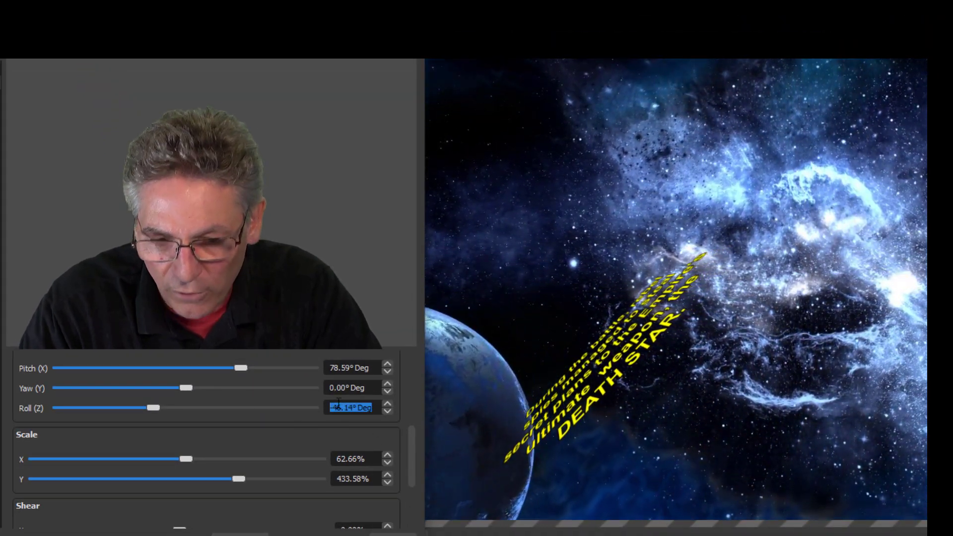
pyautogui.write('0')
pyautogui.press('Tab')
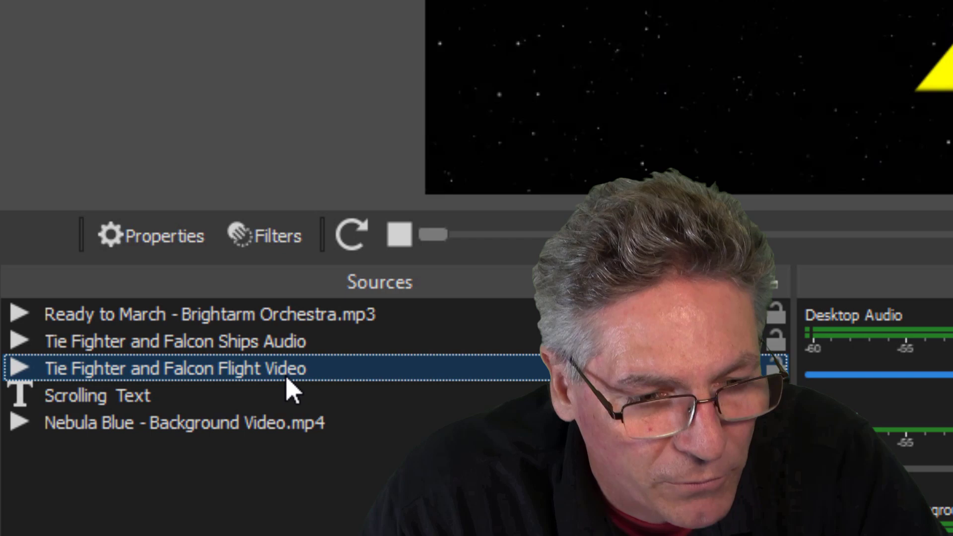
# Inspect the settings of the Tie Fighter and Falcon Flight Video source.
pyautogui.rightClick(108, 444)
pyautogui.press('Escape')
pyautogui.doubleClick(335, 367)
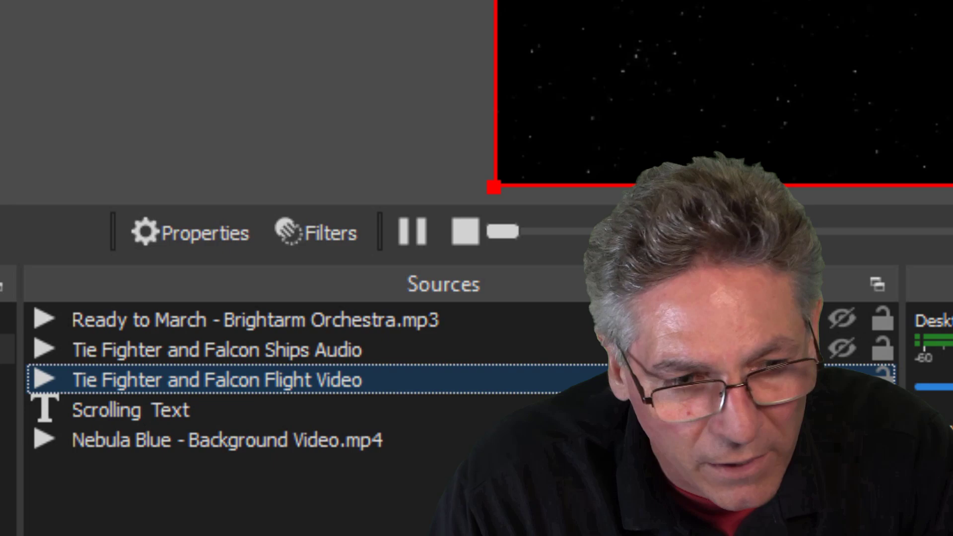
pyautogui.rightClick(353, 356)
pyautogui.click(432, 329)
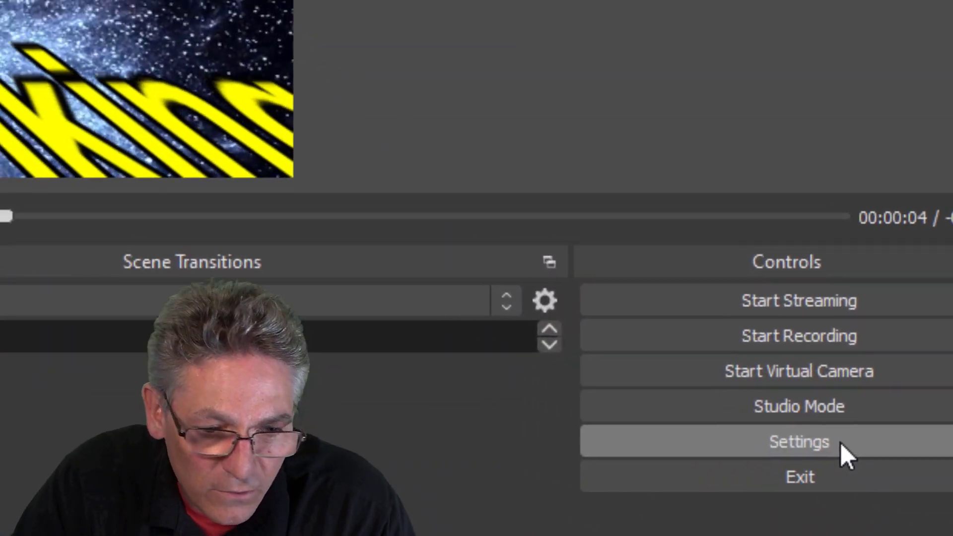
# Review the Restart hotkeys assigned to the Tie Fighter and Falcon Flight Video and Ships Audio sources in the settings.
pyautogui.click(844, 452)
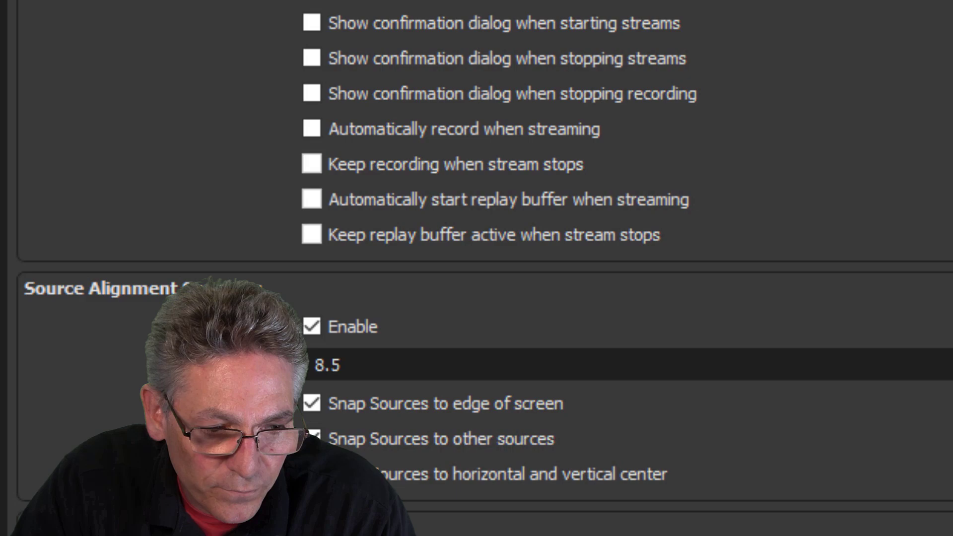
pyautogui.click(462, 330)
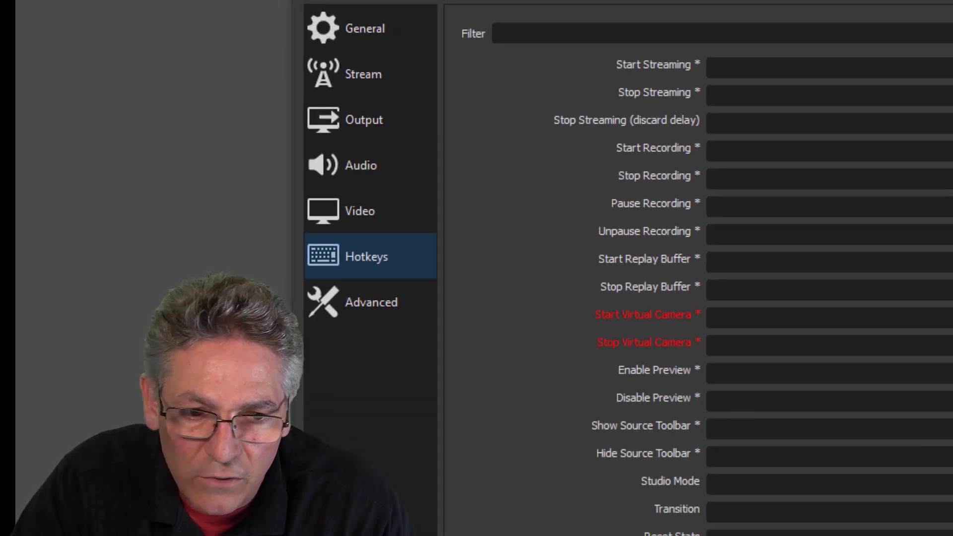
pyautogui.scroll(-1, 880, 158)
pyautogui.scroll(-15, 937, 121)
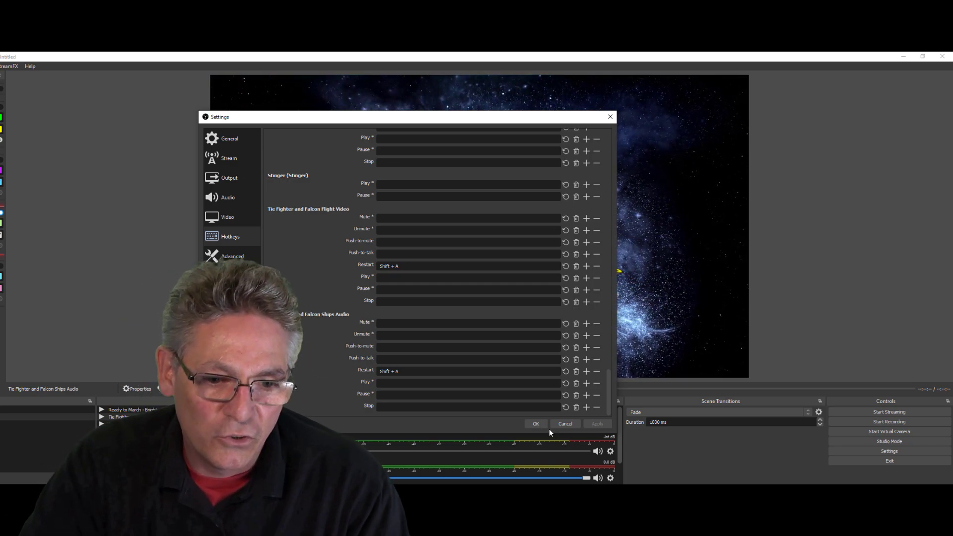
pyautogui.click(535, 423)
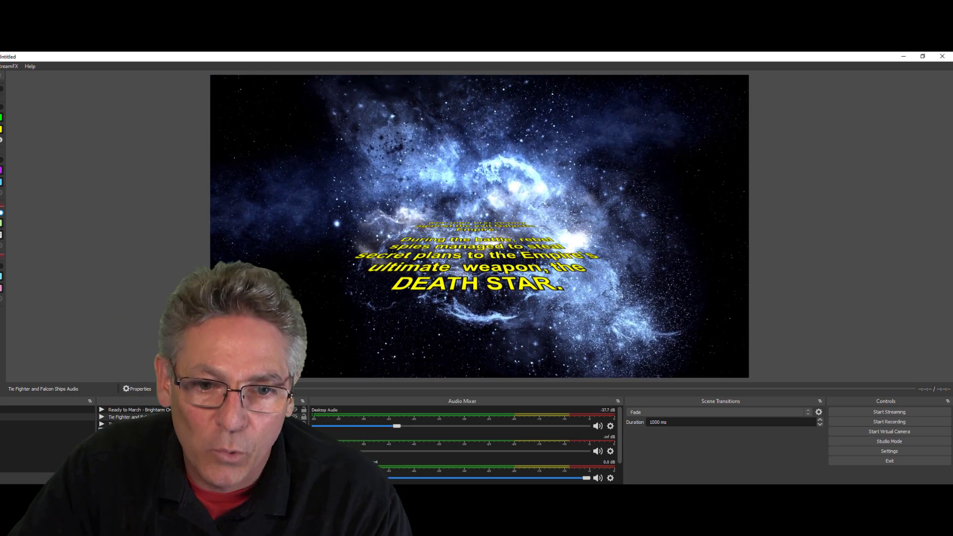